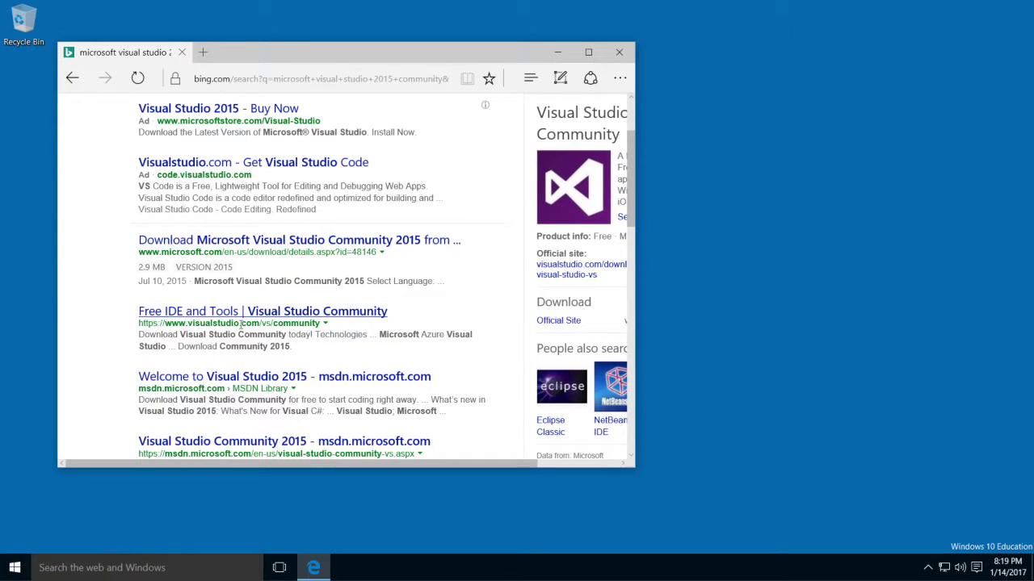
Step: Download the Visual Studio Community 2015 installer from visualstudio.com and run it
click(209, 318)
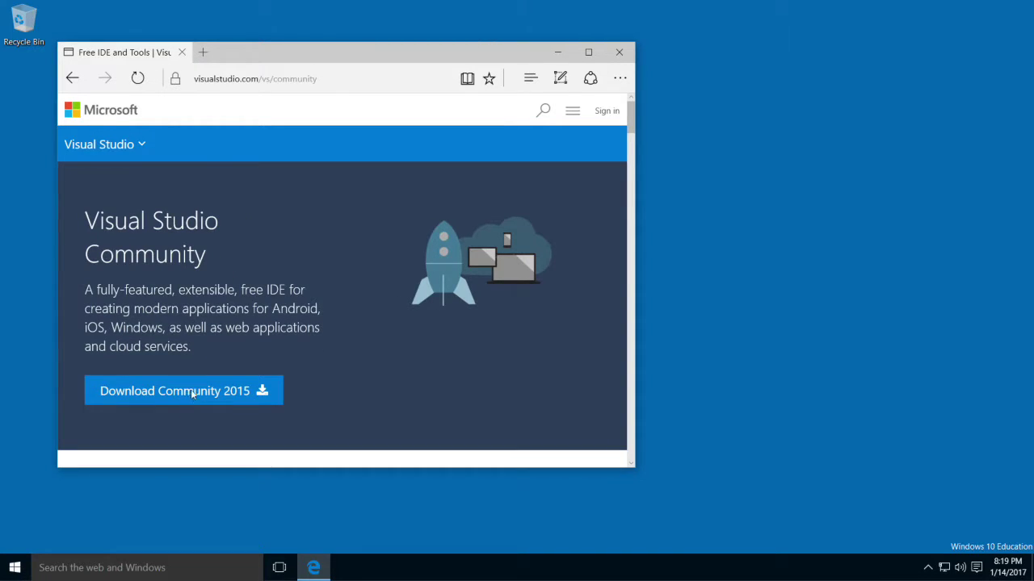
click(192, 392)
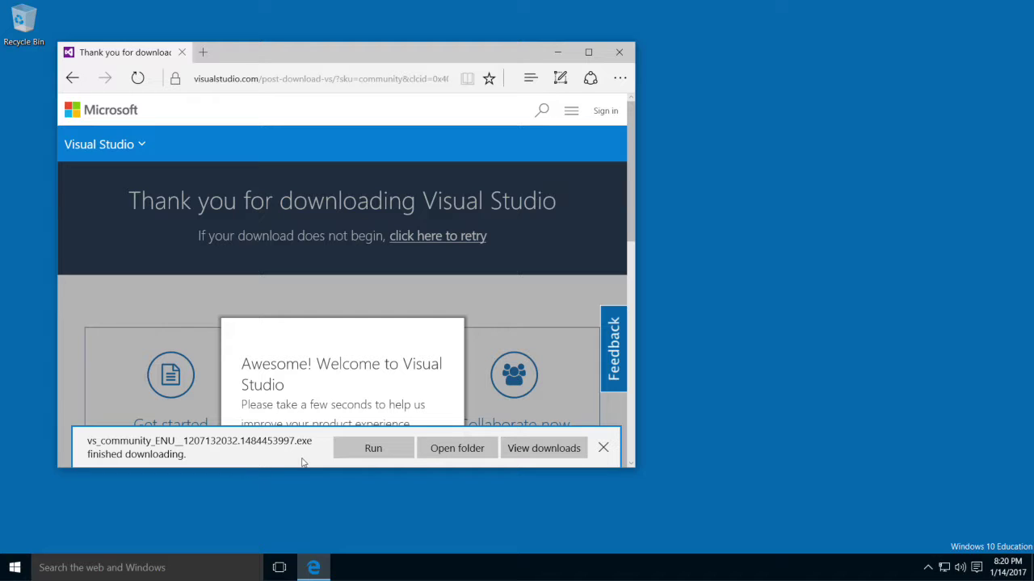
click(386, 449)
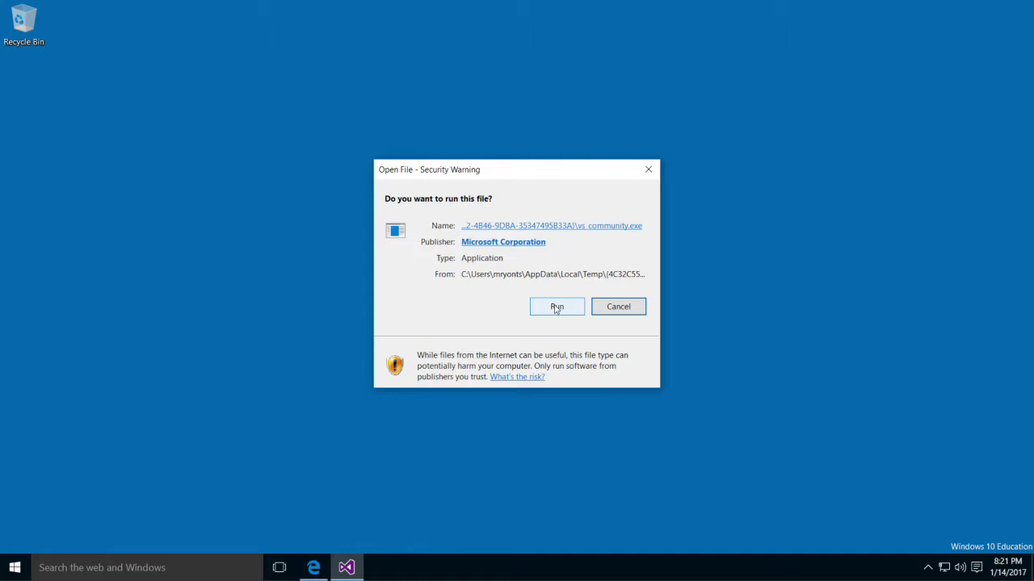
click(556, 307)
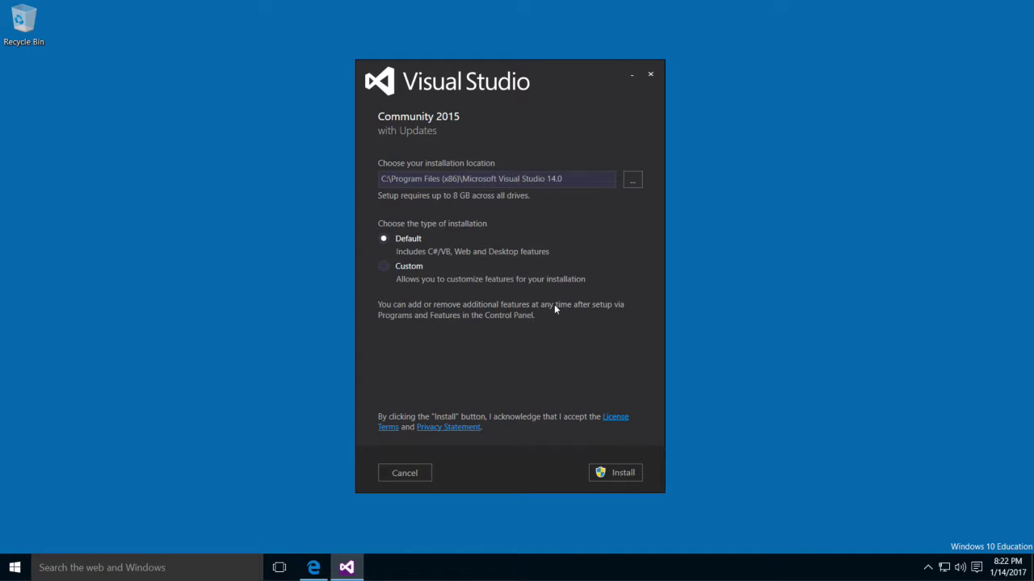
Step: Choose a custom installation and add Visual C++ under Programming Languages to the selected features
click(384, 267)
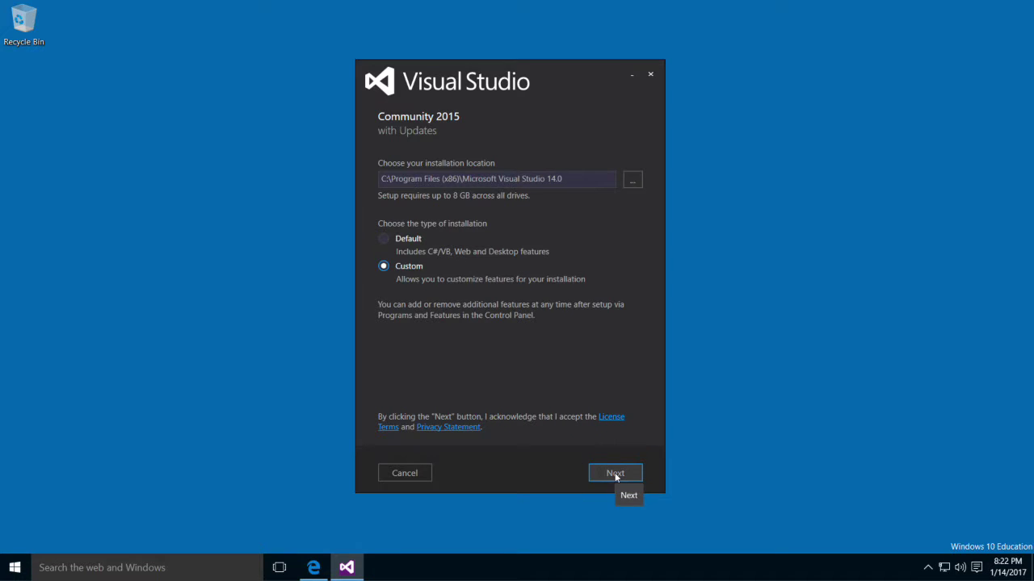
click(614, 473)
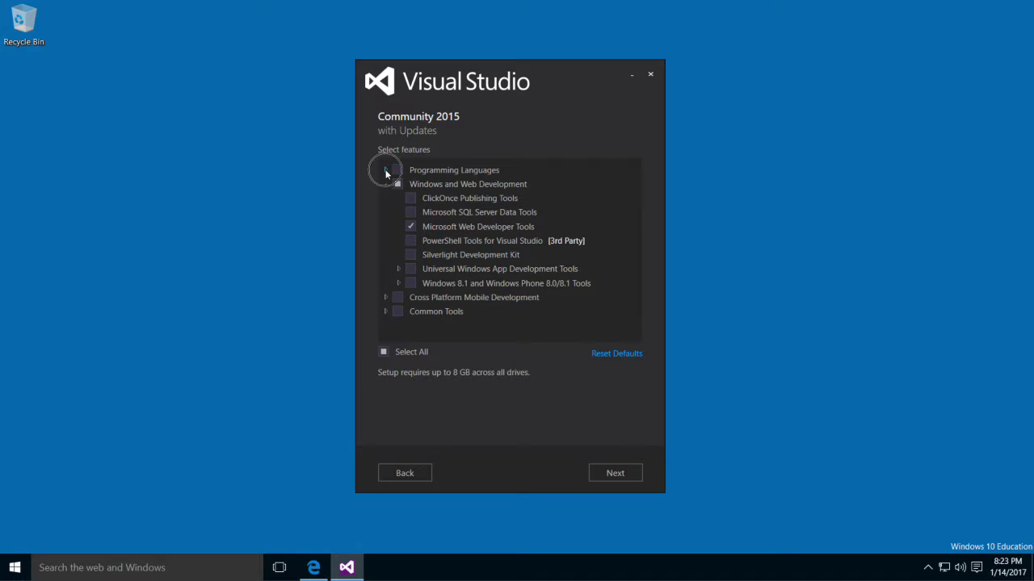
click(386, 170)
click(410, 185)
click(613, 473)
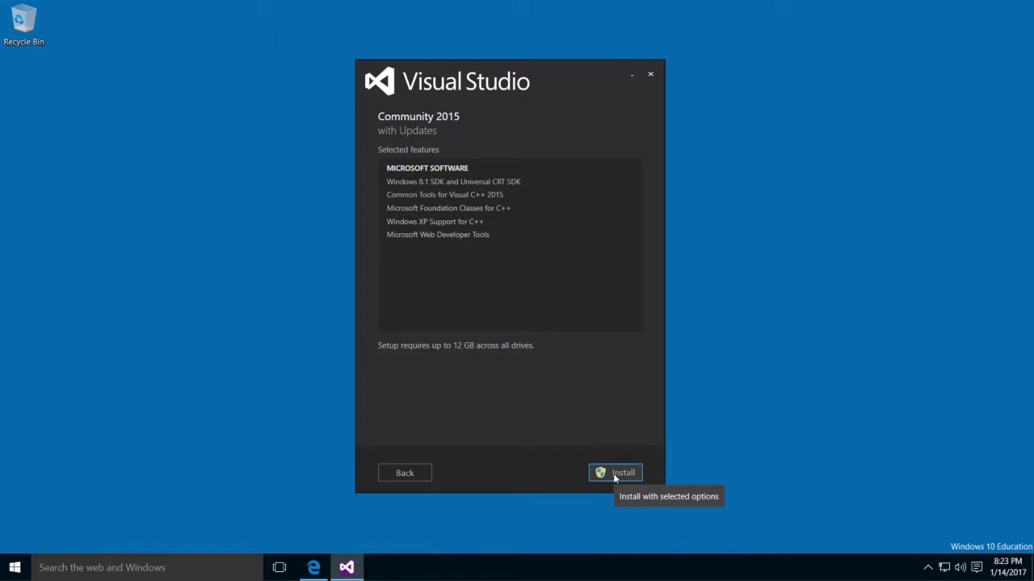
Step: Install Visual Studio with the selected features, allow it to change the PC, and restart the computer when setup ends
click(613, 474)
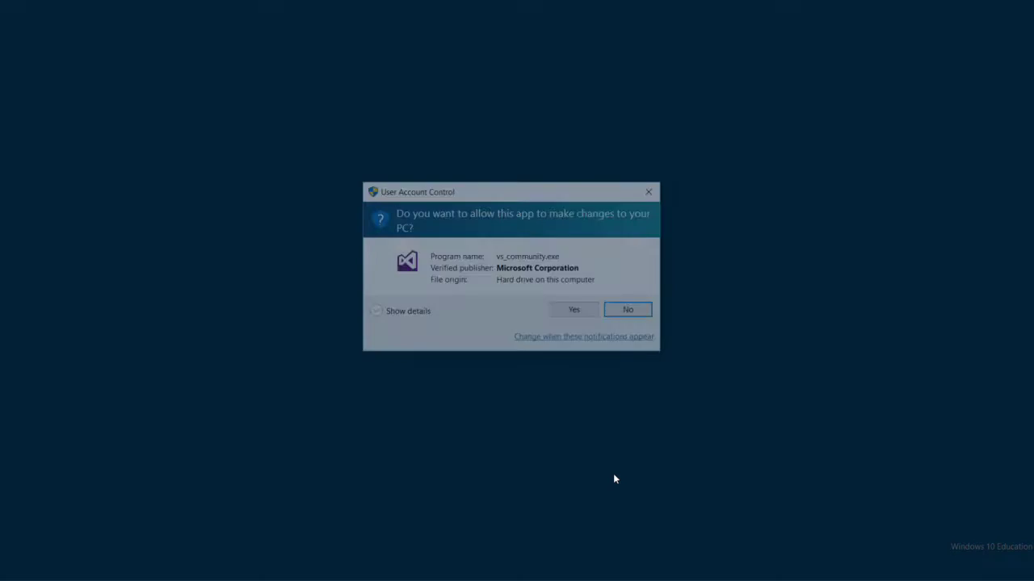
click(577, 315)
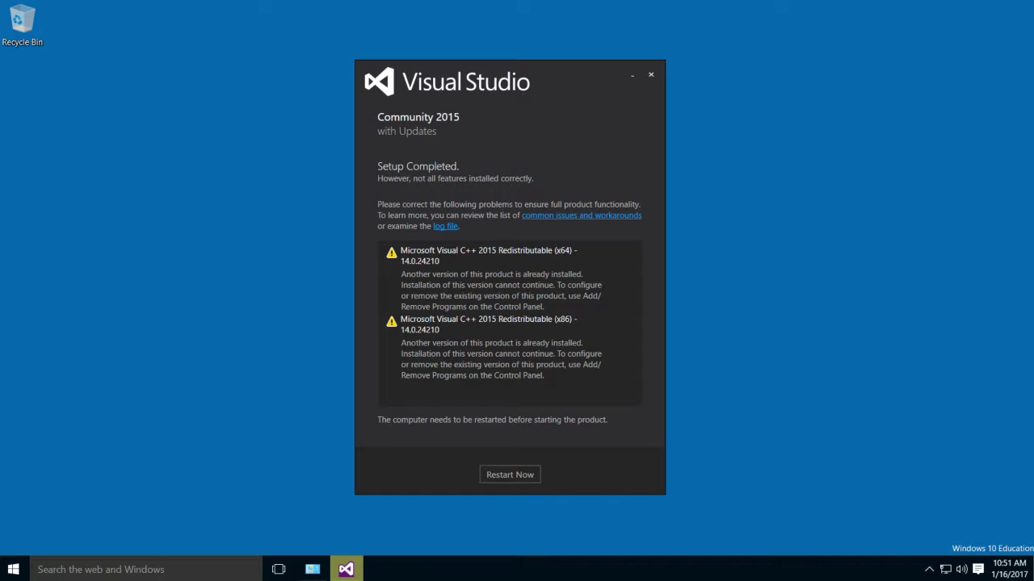
click(503, 477)
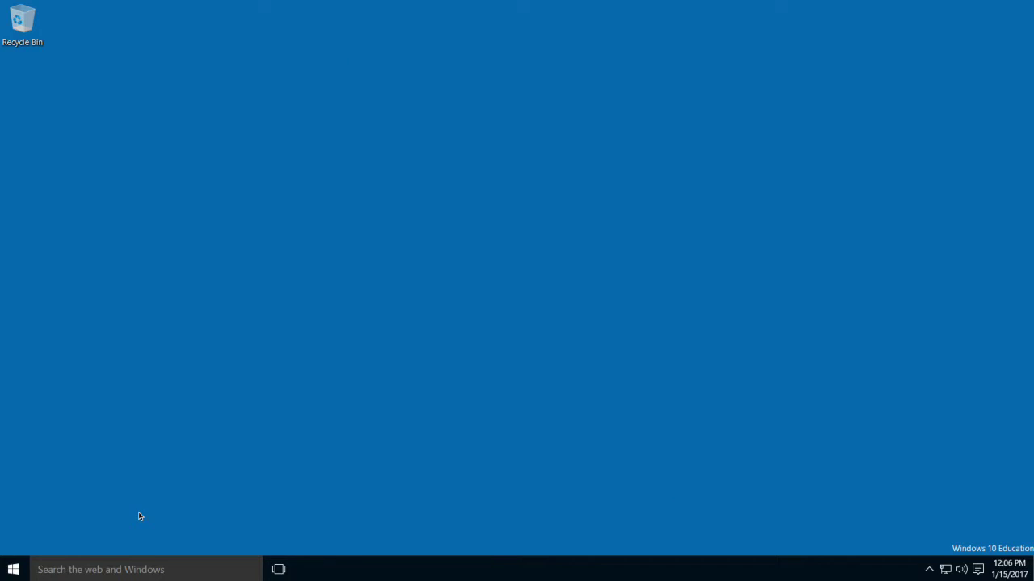
Step: Search Windows for "visual" and launch Visual Studio 2015
click(83, 574)
text(visual)
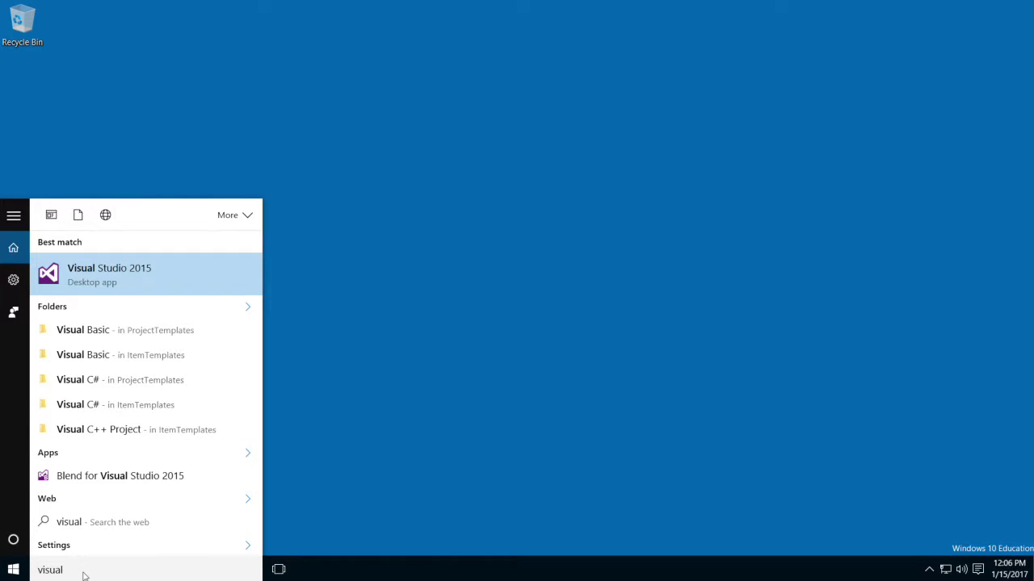
click(115, 276)
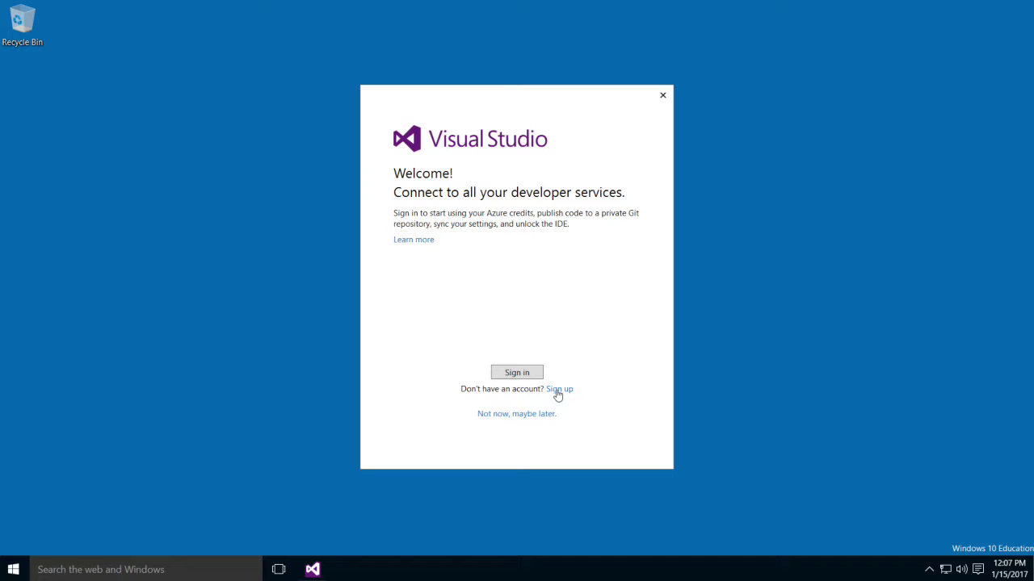
Step: Sign in to Visual Studio with the Microsoft account password and continue past the Team Services hosting page
click(510, 374)
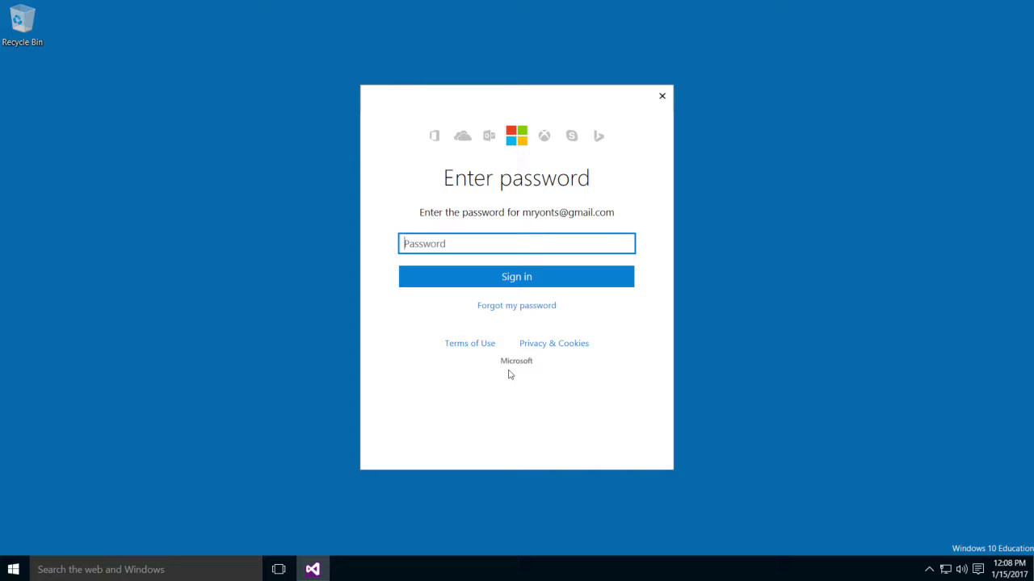
text(••••••••)
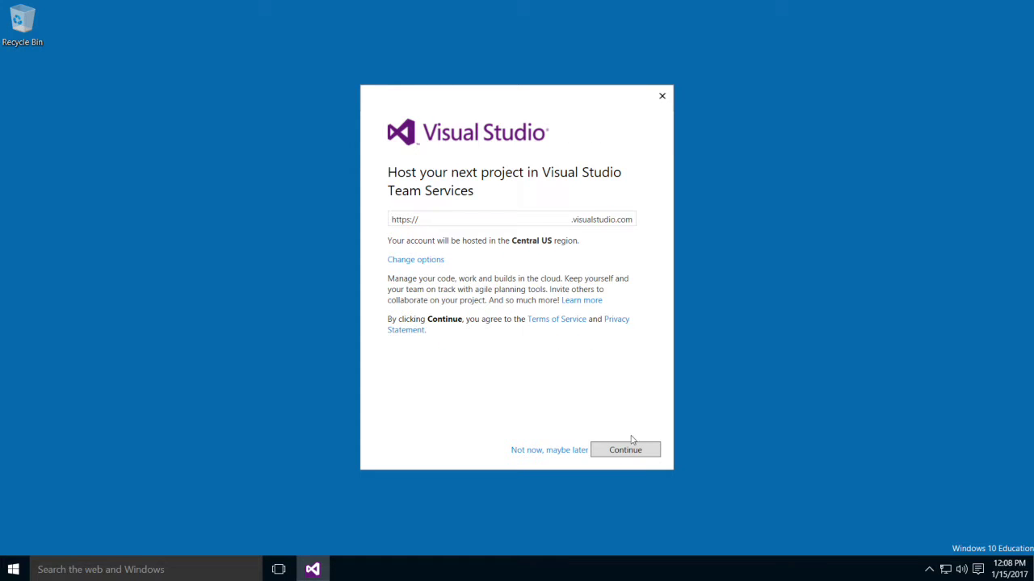
click(625, 450)
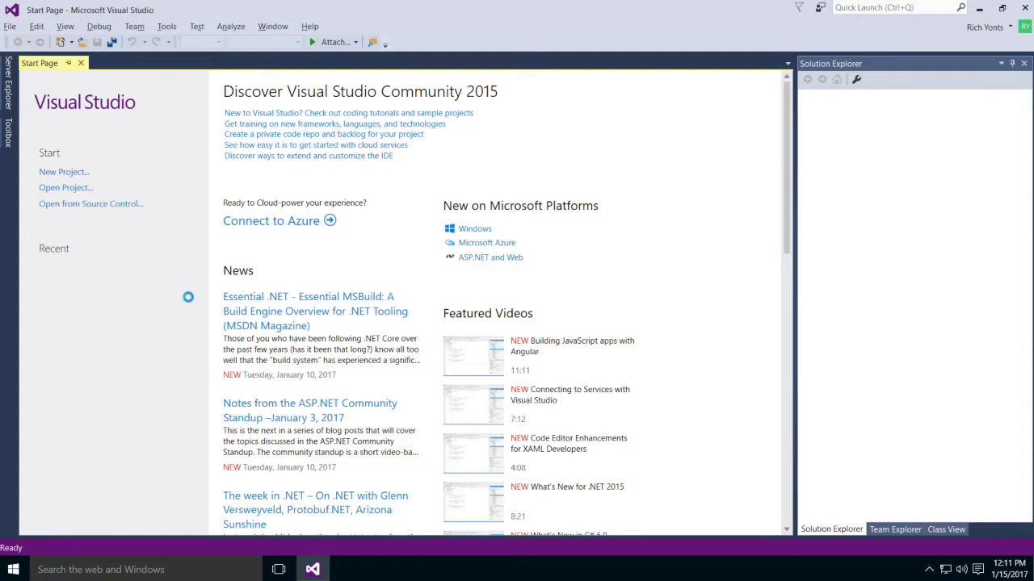
Step: Create a new Visual C++ project named hello from the General category's Empty Project template
click(60, 172)
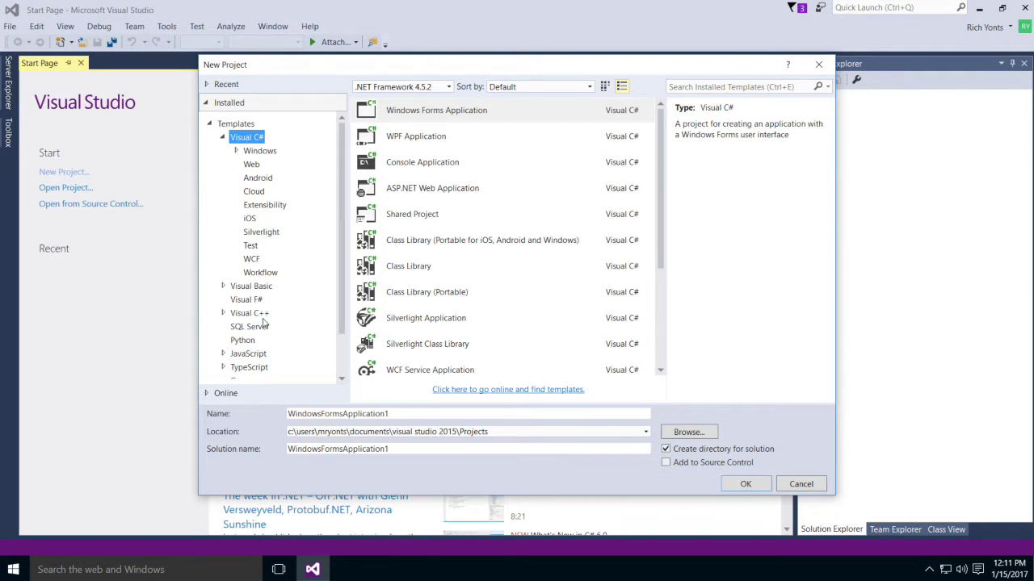
click(223, 313)
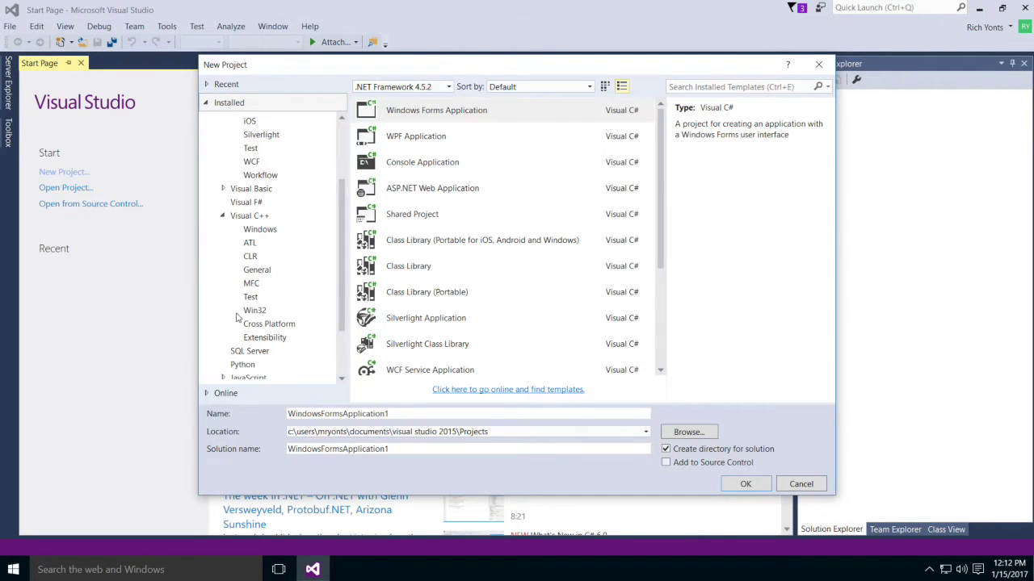
click(261, 273)
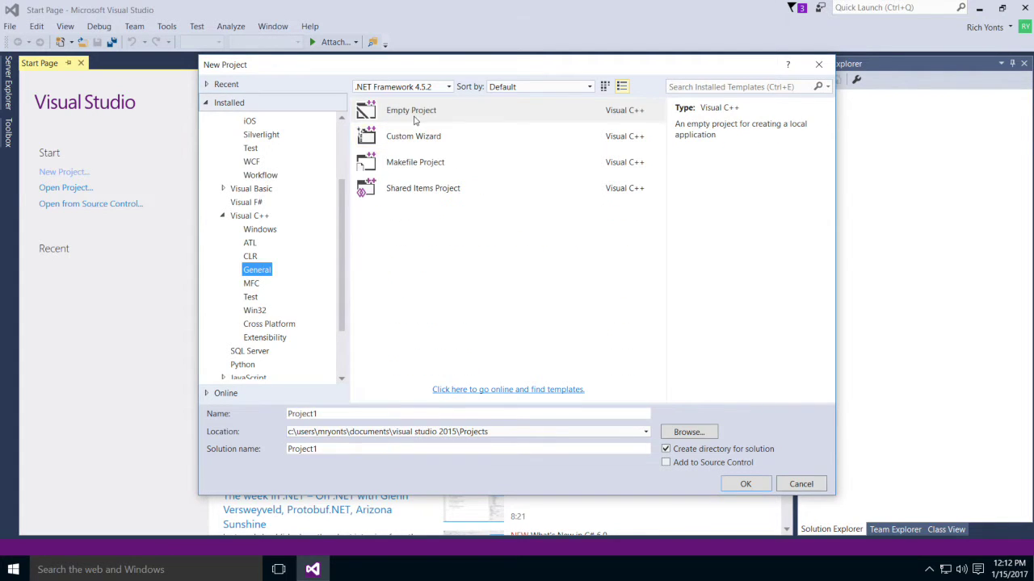
click(416, 117)
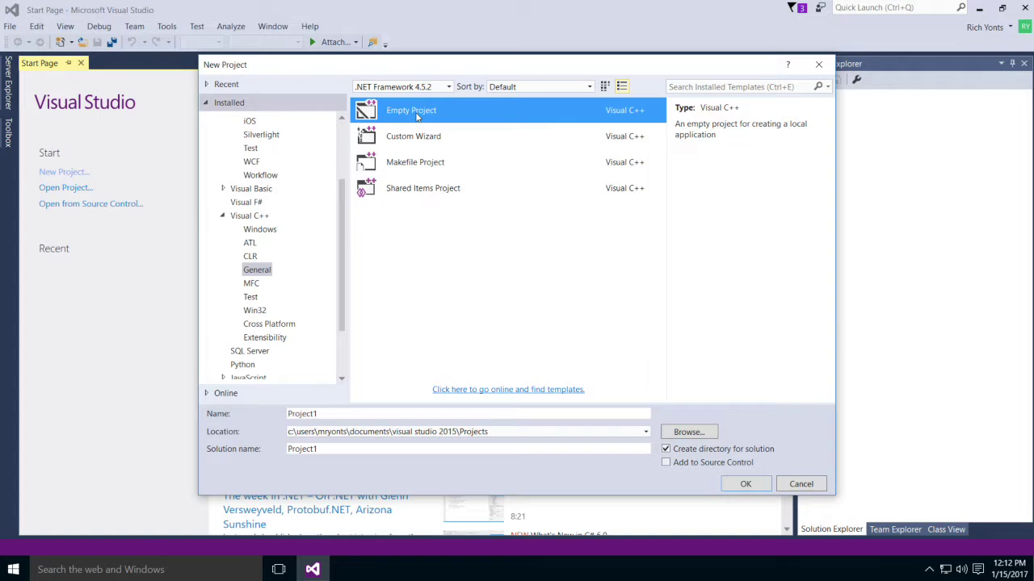
double_click(280, 416)
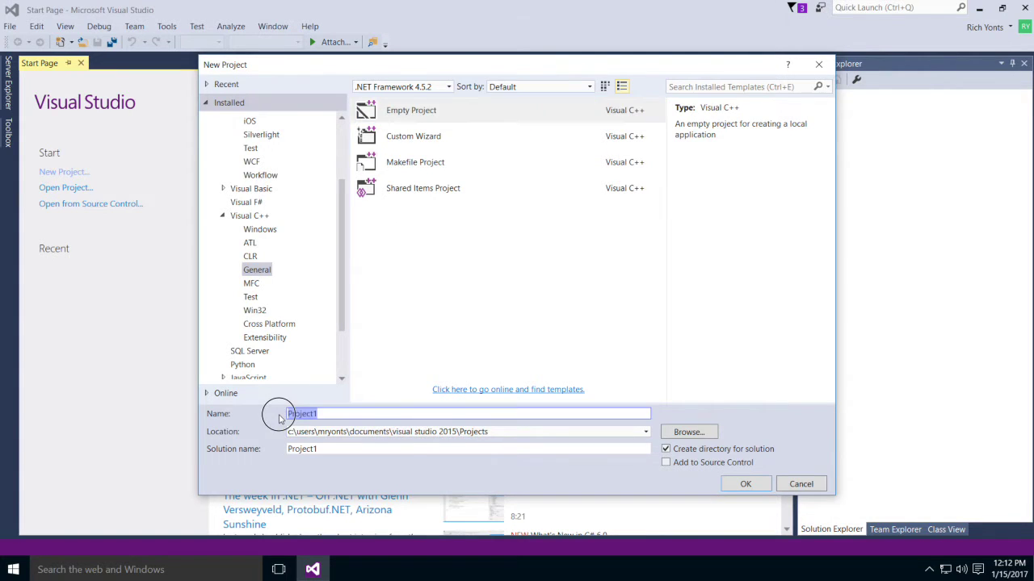
text(hello)
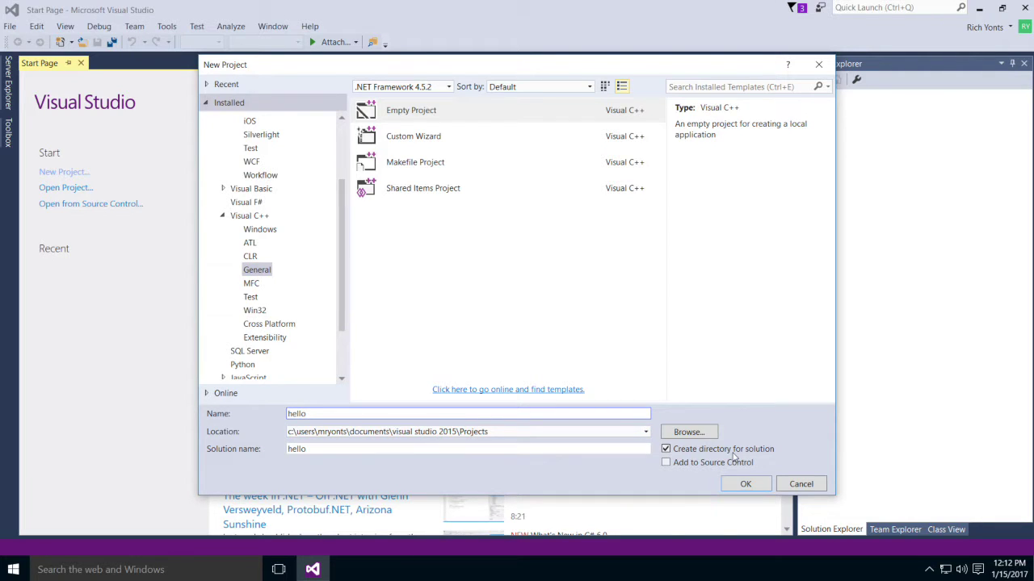
click(747, 485)
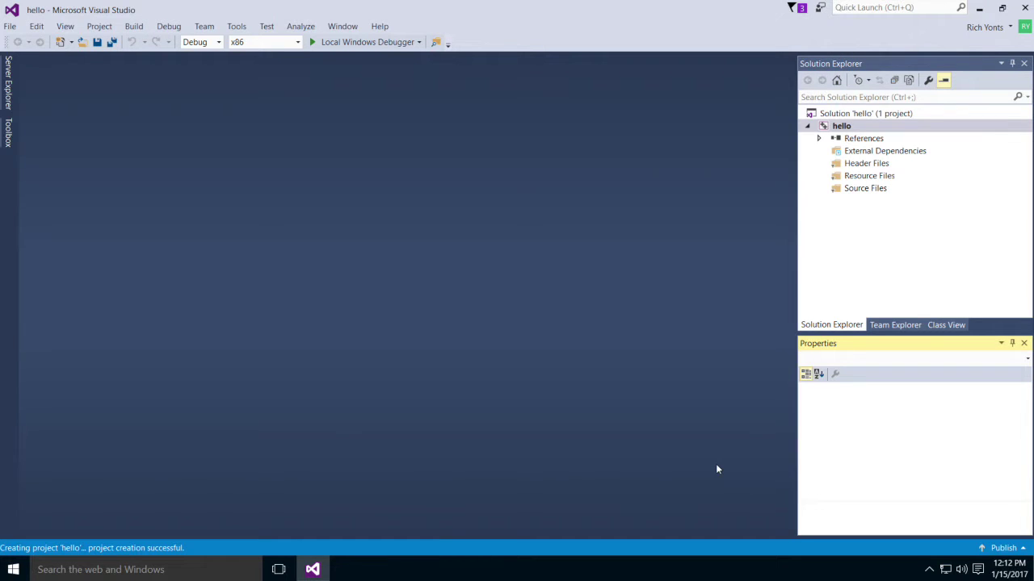
Step: Add a new C++ file named hello.cpp to the project's Source Files
right_click(867, 190)
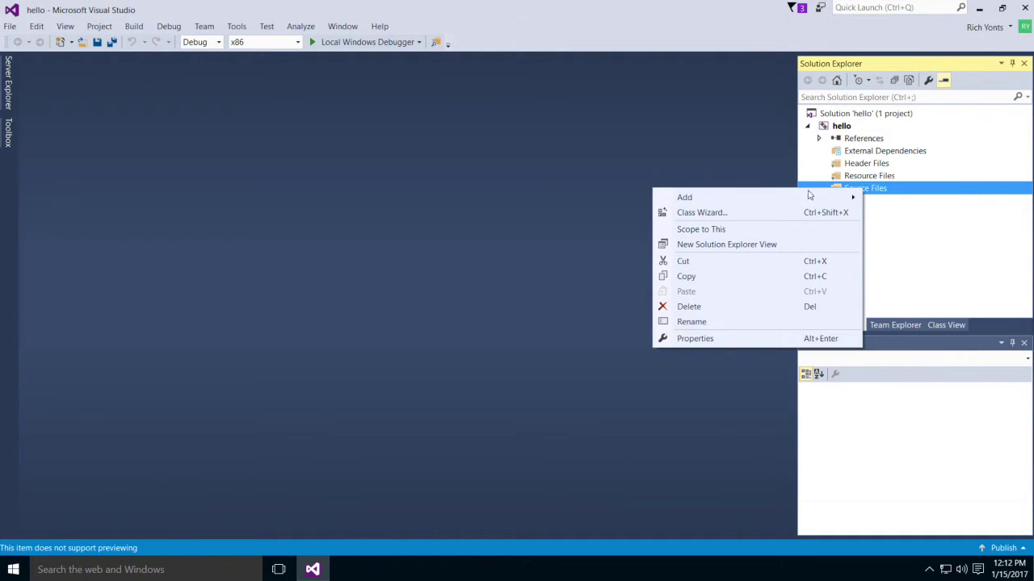
mouse_move(758, 200)
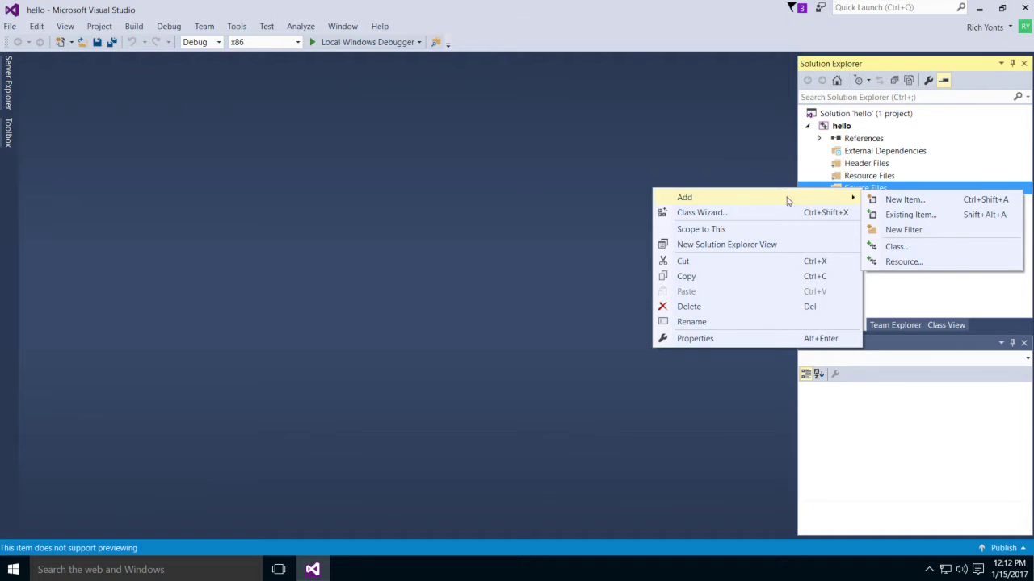
click(904, 200)
click(432, 116)
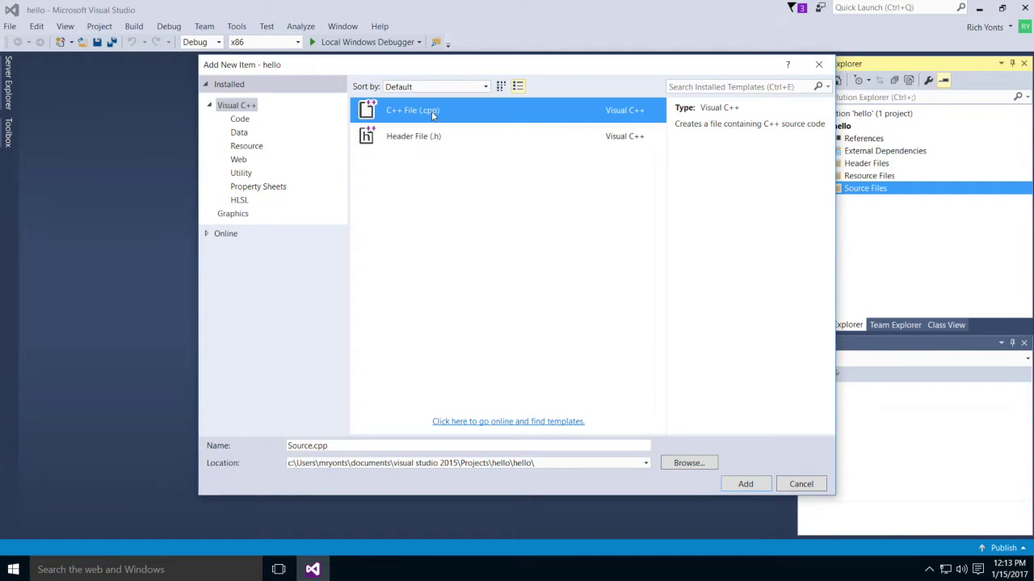
click(288, 444)
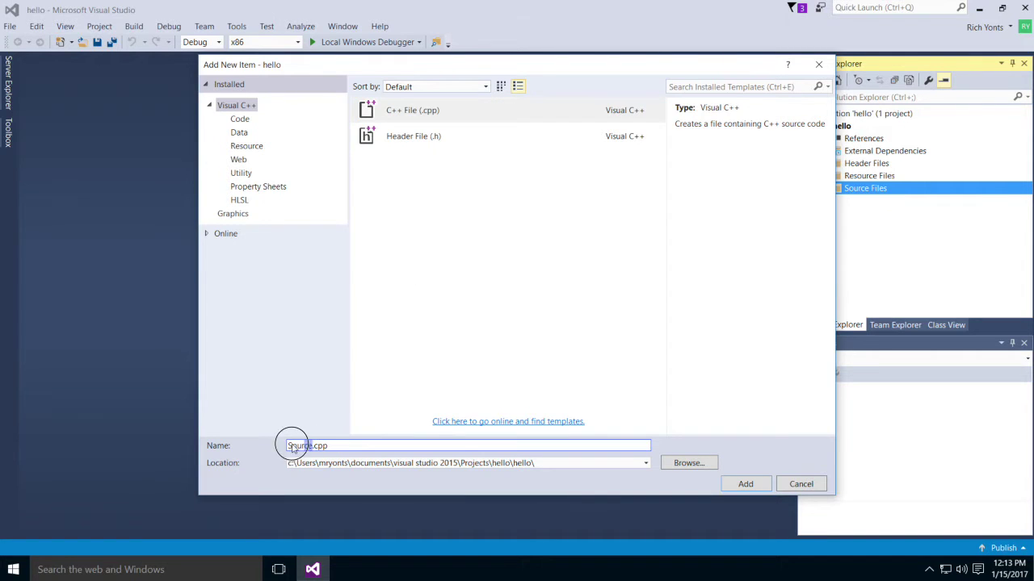
text(hello)
click(736, 485)
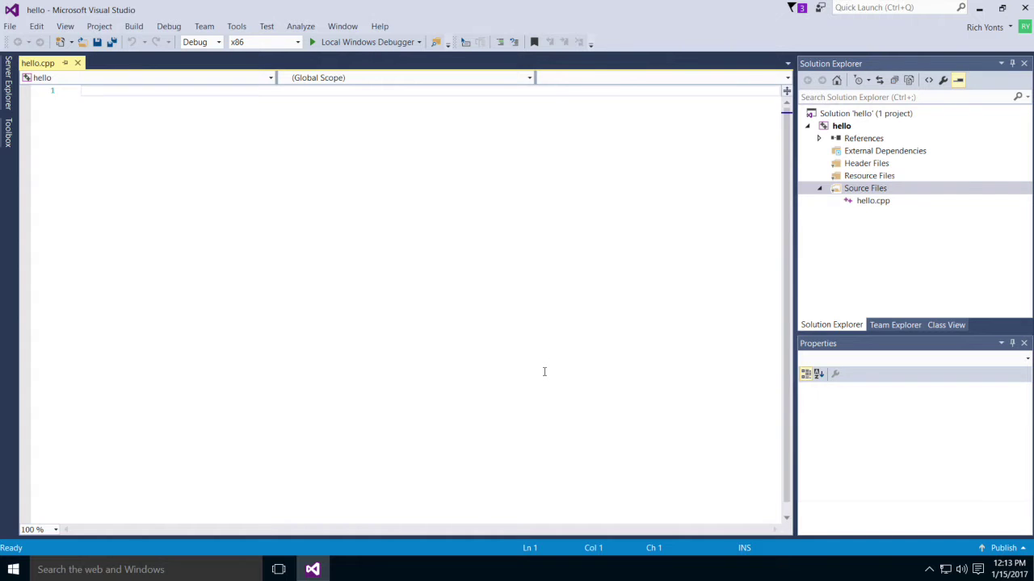
Step: Write #include <iostream> and using namespace std; as the first two lines of hello.cpp
text(#include)
key(BackSpace)
text(iostream>)
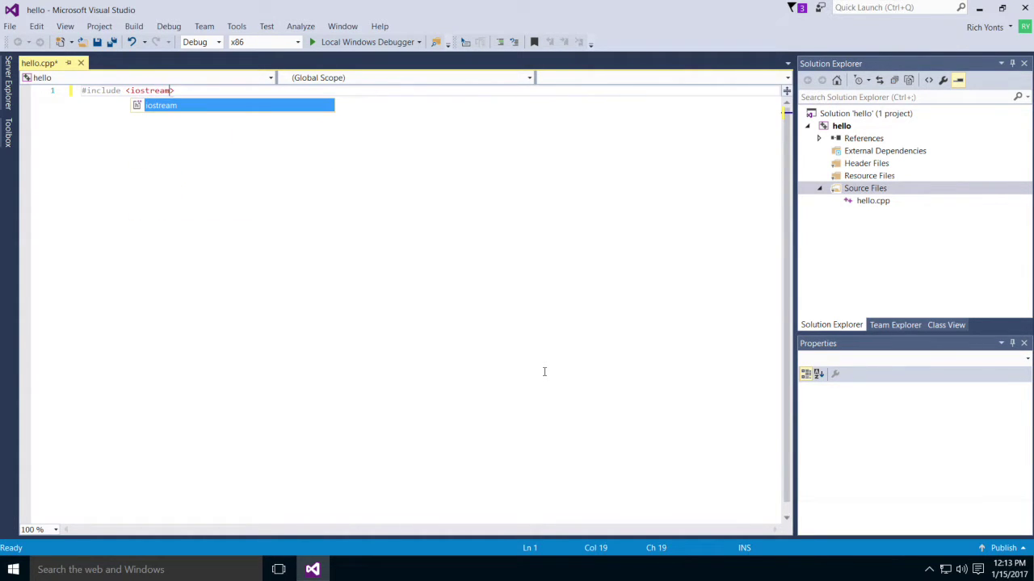
key(End)
key(Return)
text(using nam)
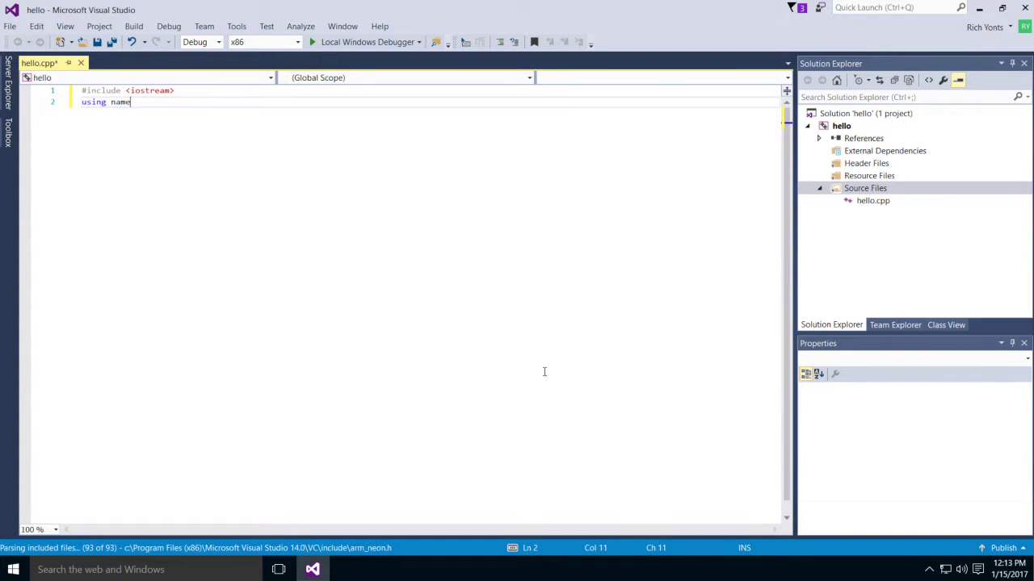
text(espace std;)
Step: Write an int main() function below a blank line, with the statement cout << "Hello, world!" << endl;
key(Return)
key(Return)
text(int main )
text() {)
key(Return)
text(cout << "Hello, world)
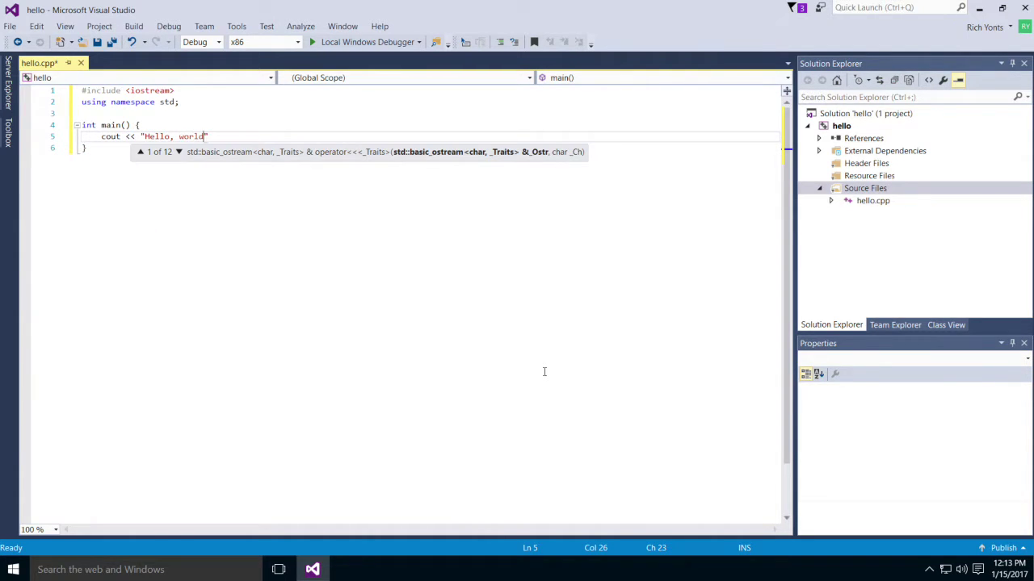
text(!" << )
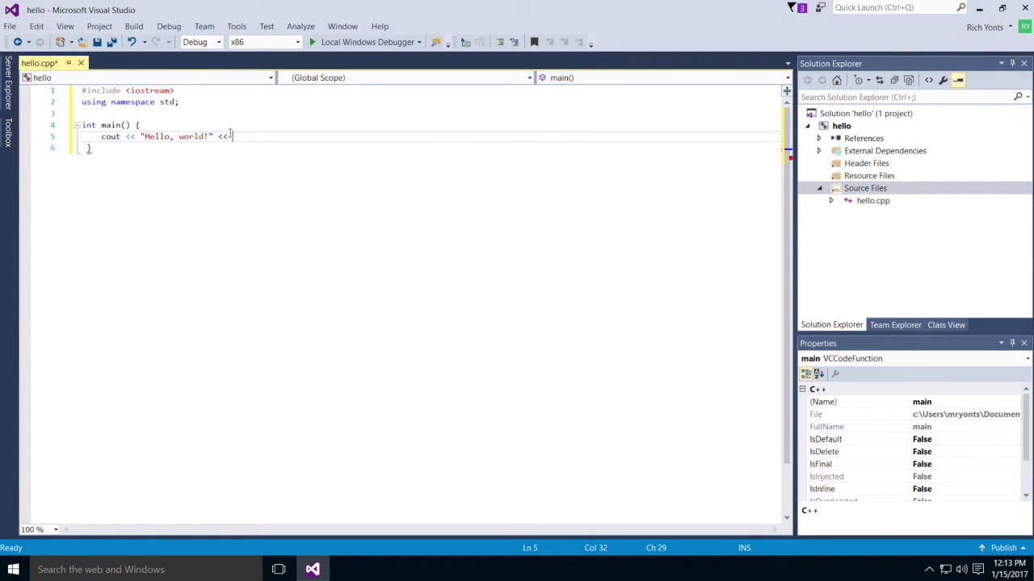
text(endl;)
Step: Build and debug the program with a breakpoint on main's closing brace at line 6, and bring its console window to the front
click(25, 149)
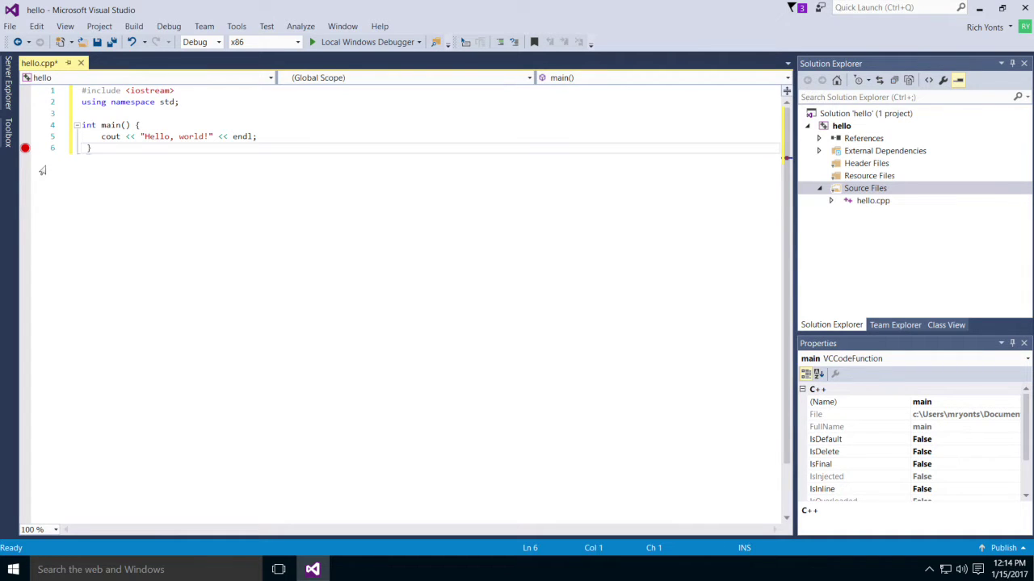
click(314, 47)
click(458, 356)
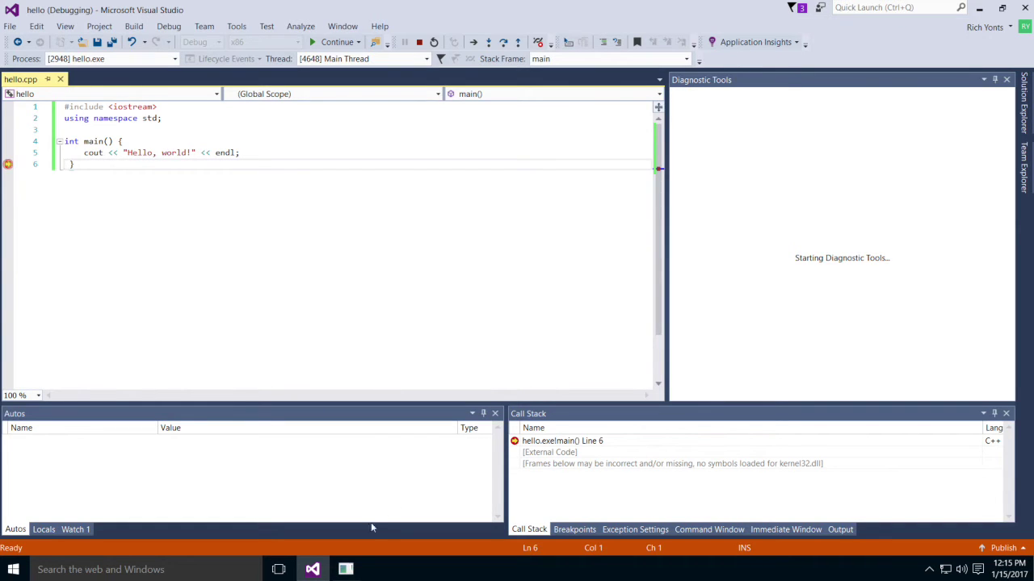
mouse_move(352, 573)
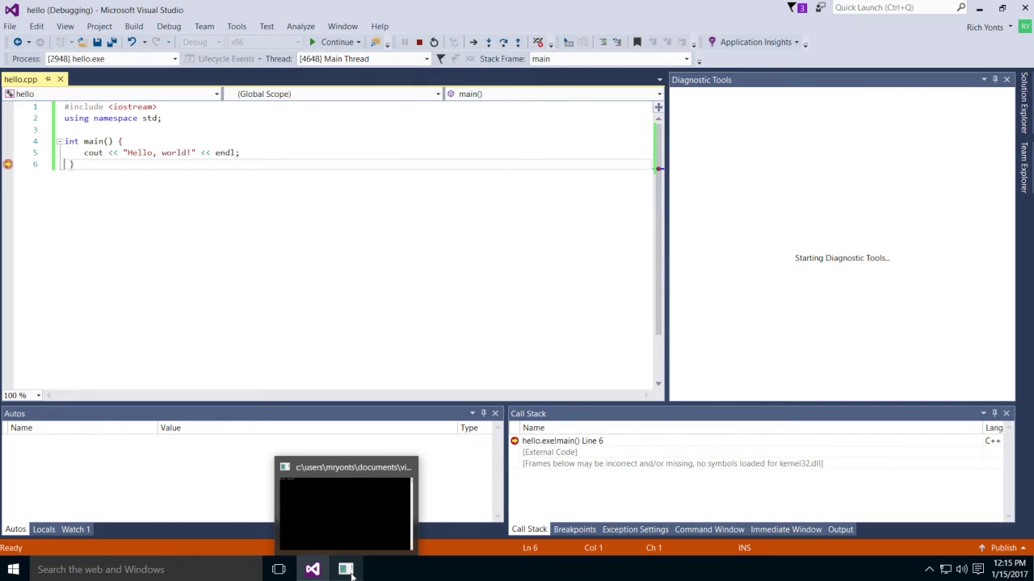
click(347, 570)
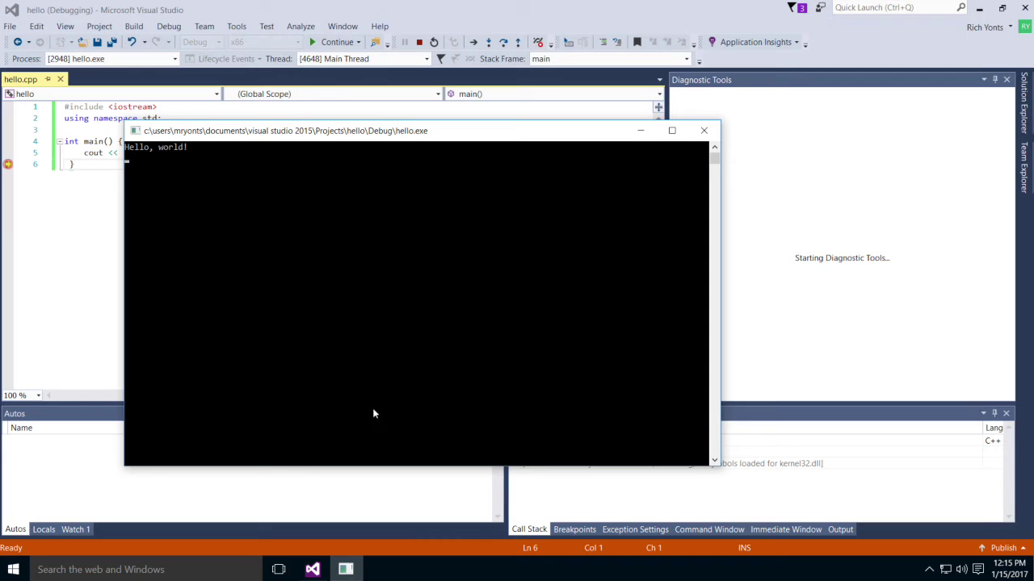
Step: Move the console window below the code to expose the source, and continue the paused program until it ends
drag(283, 130, 247, 184)
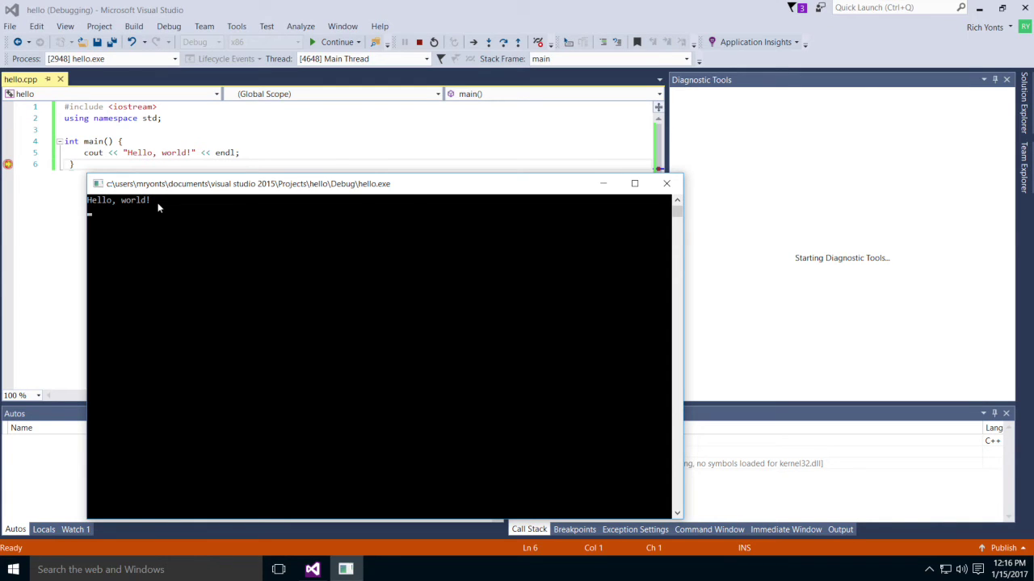
click(315, 43)
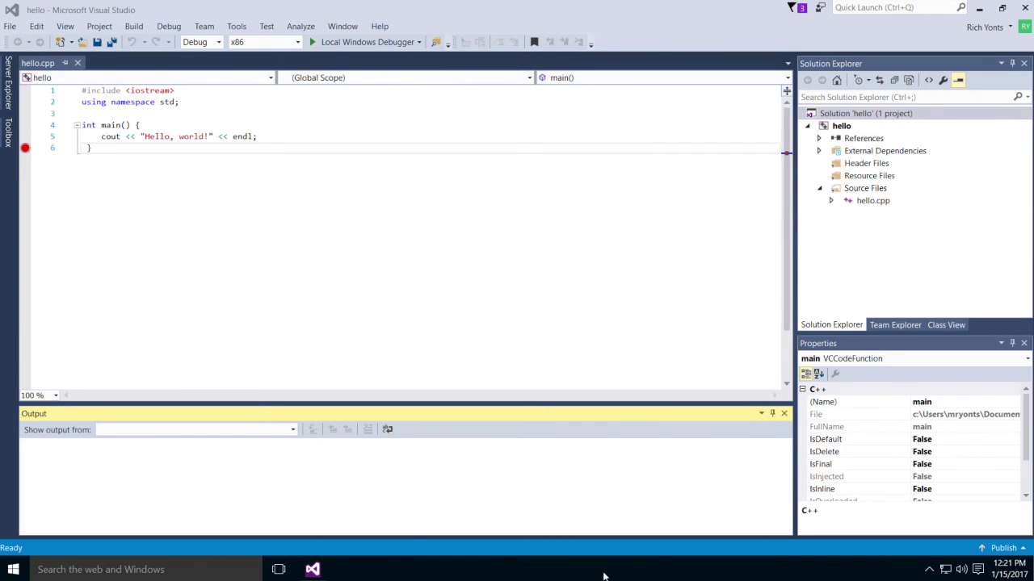
Step: Pin the Visual Studio 2015 application from the list of all installed apps to Start
click(13, 569)
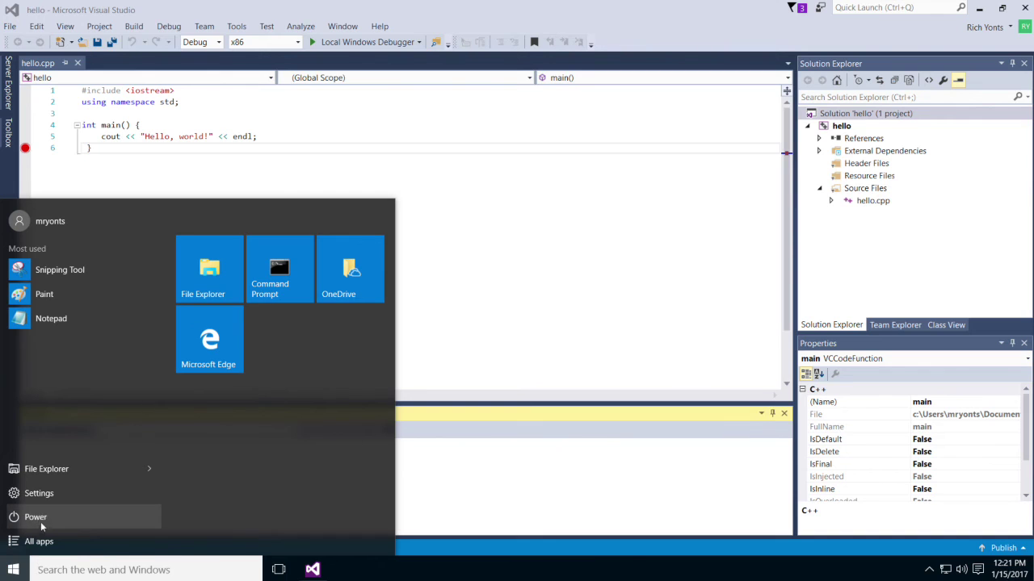
click(43, 545)
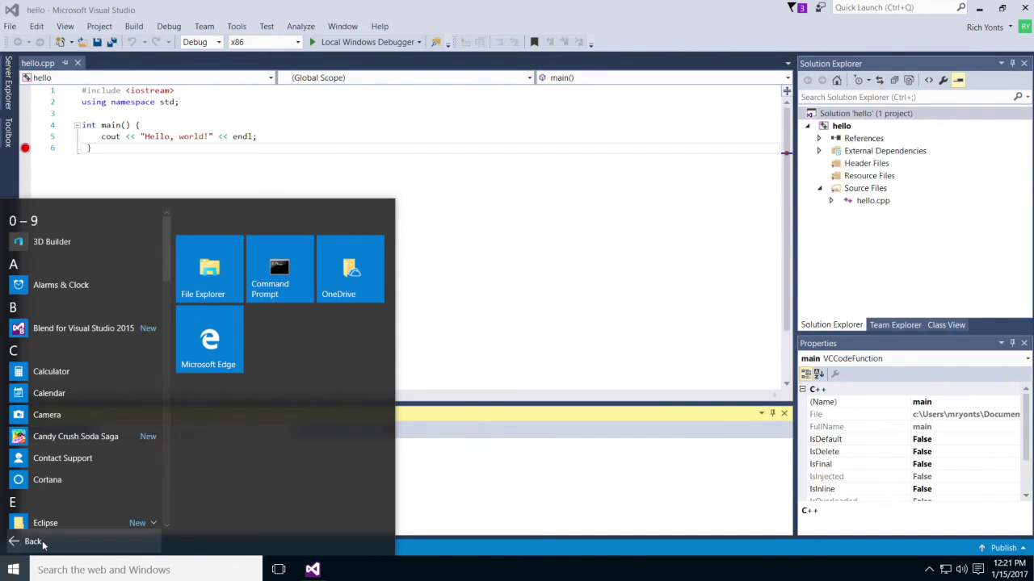
drag(167, 276, 170, 511)
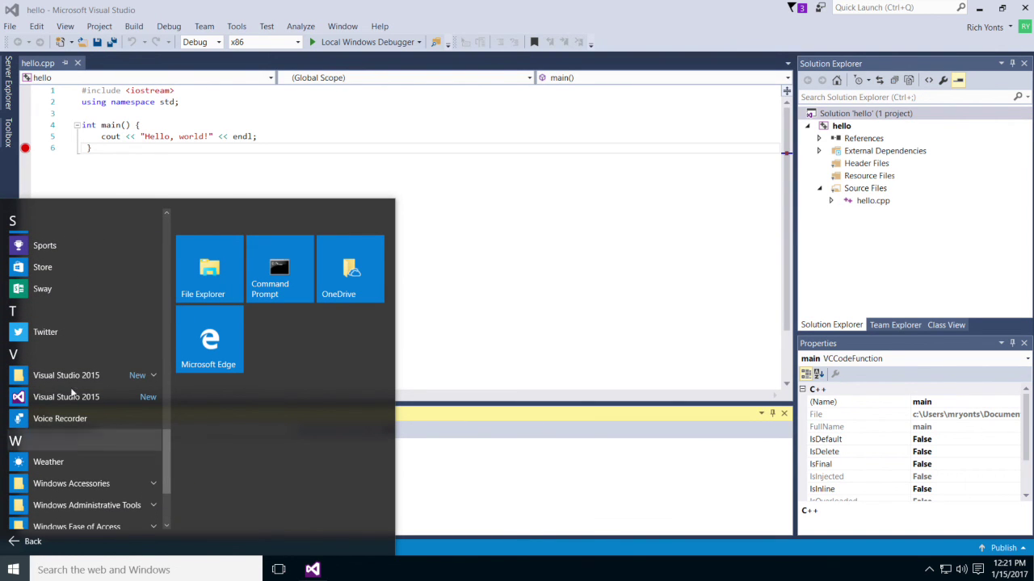
right_click(70, 397)
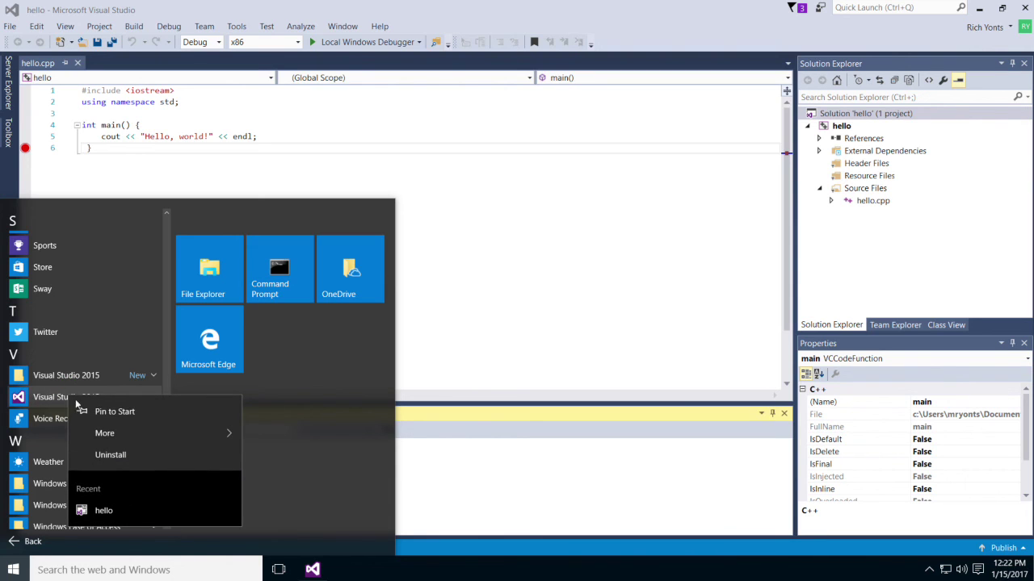
click(106, 413)
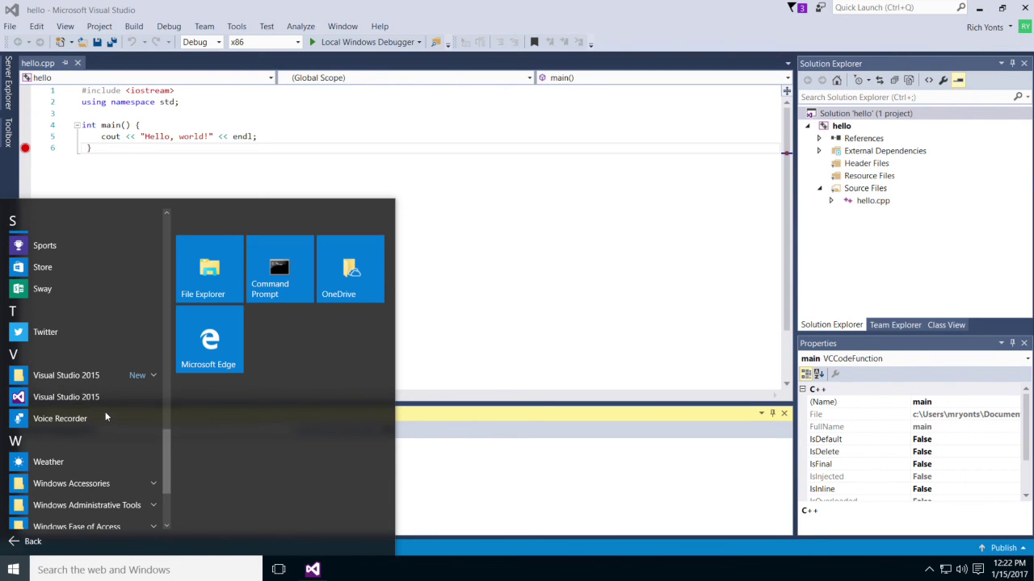